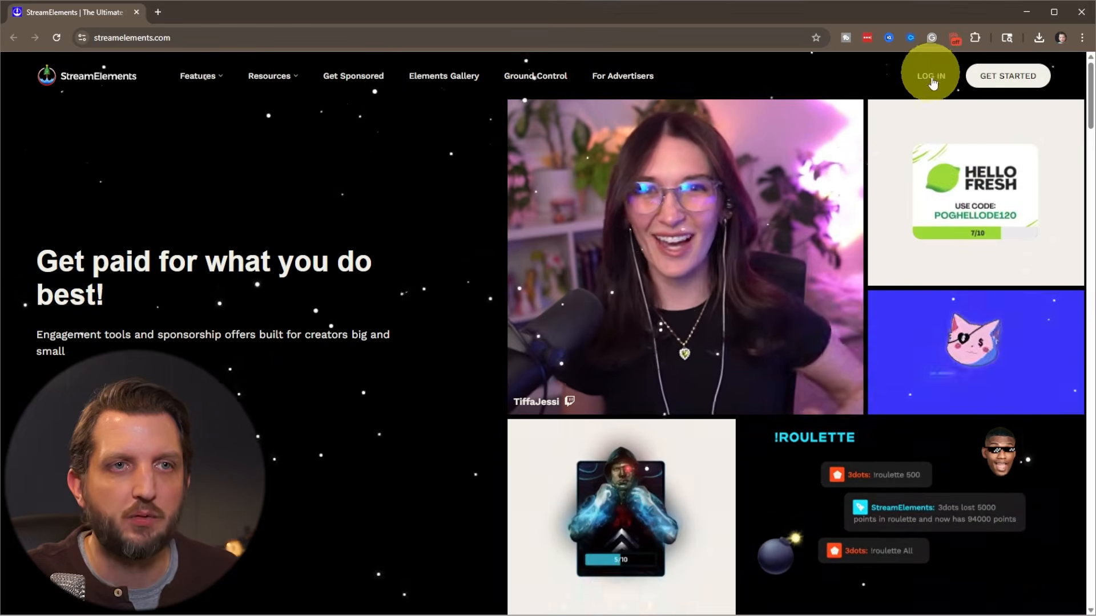
Log in to StreamElements and dismiss the welcome setup dialog on the dashboard.
left_click(936, 73)
left_click(557, 288)
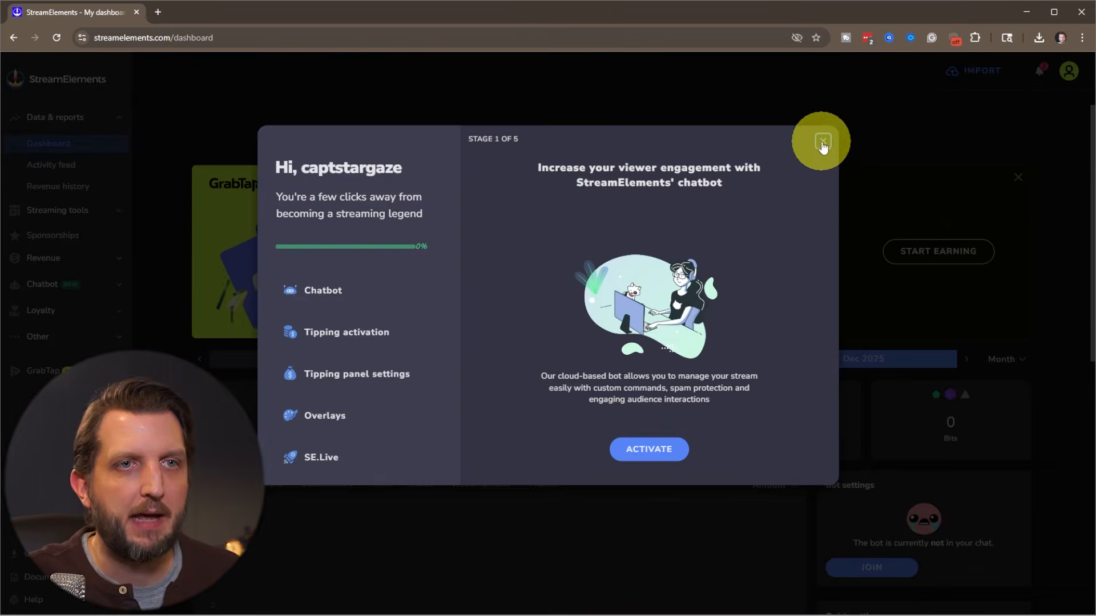
left_click(822, 143)
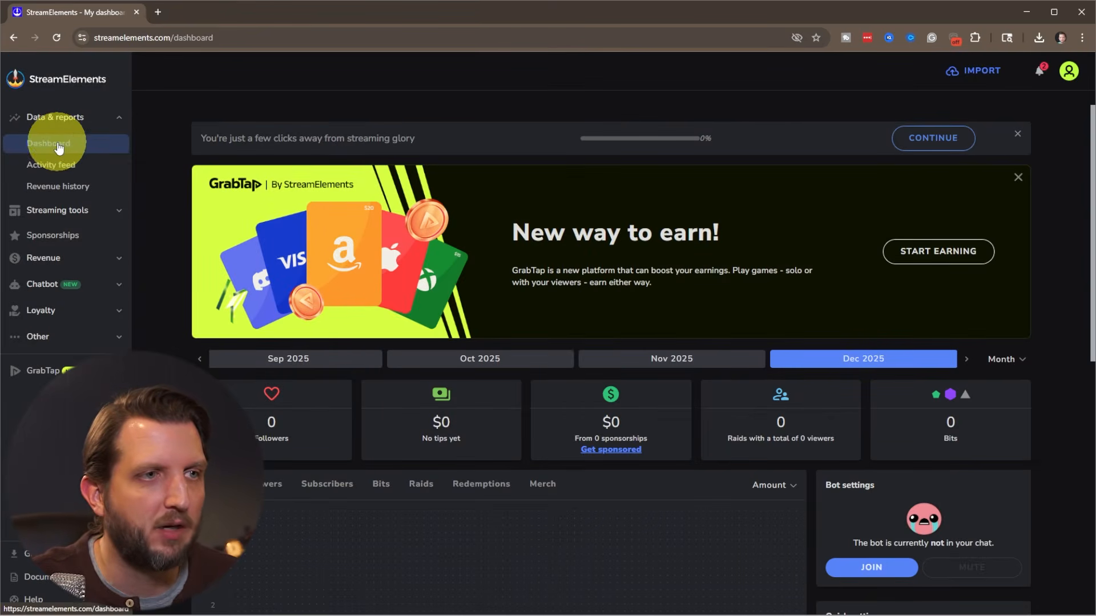
Open the tipping settings and connect PayPal, allowing StreamElements to link to the PayPal account.
left_click(57, 260)
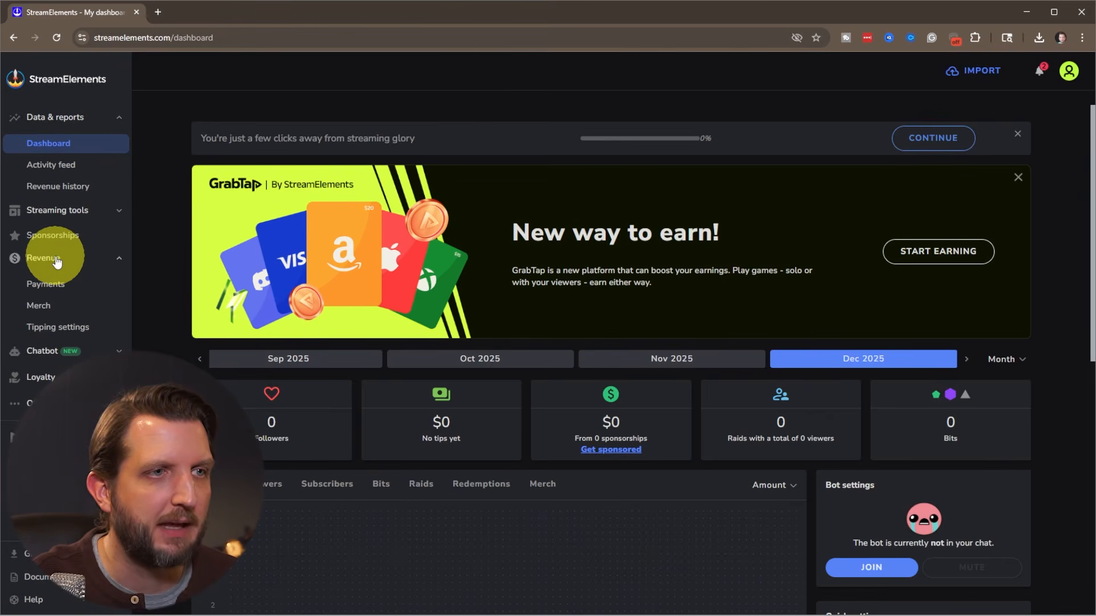
left_click(67, 328)
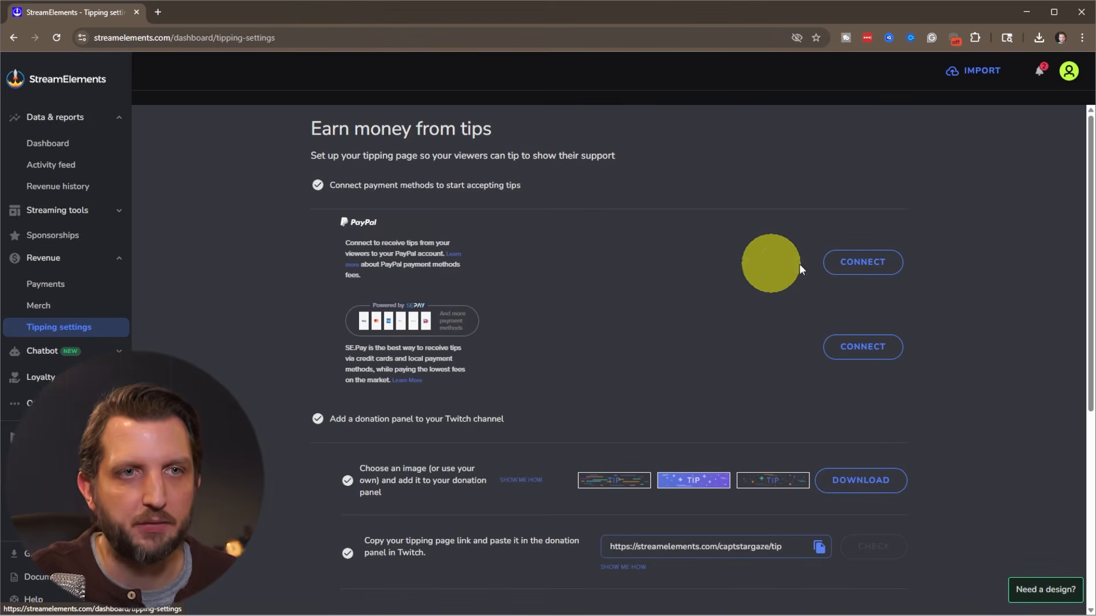
left_click(868, 268)
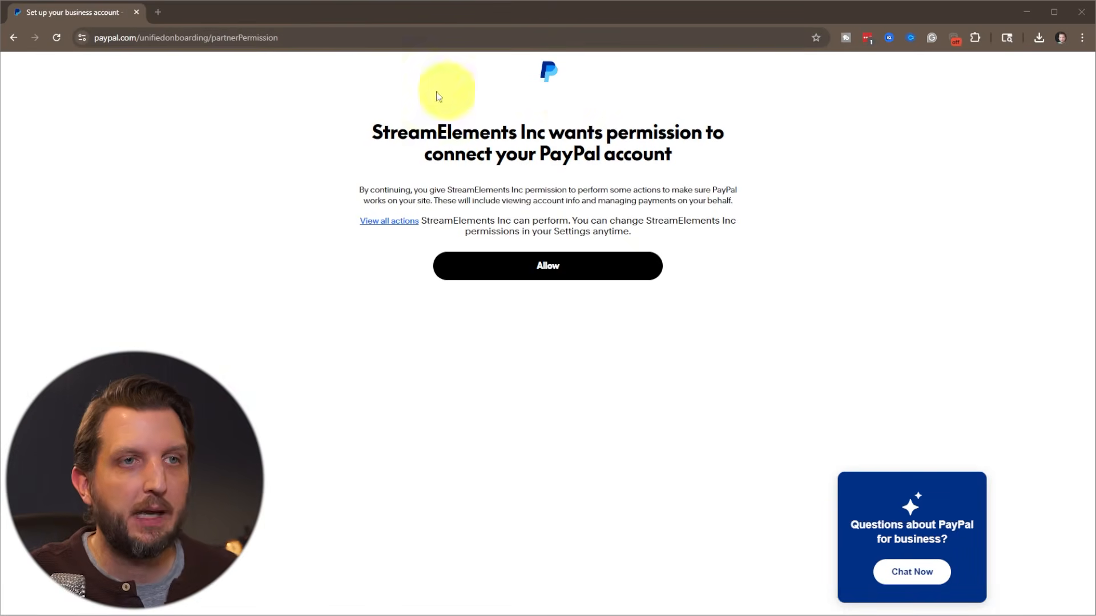
left_click(552, 269)
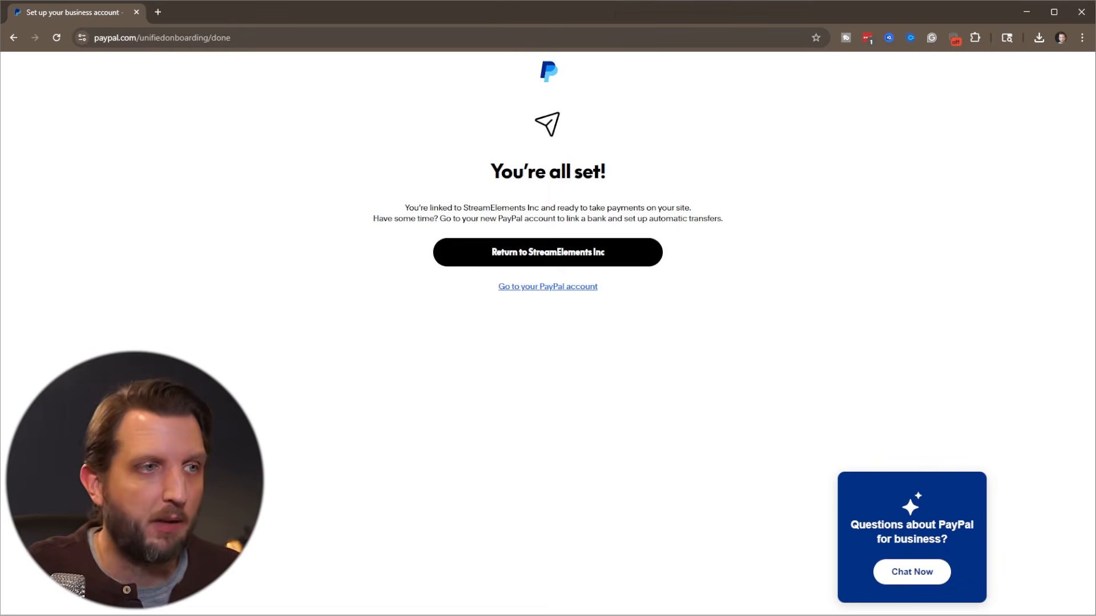
left_click(549, 258)
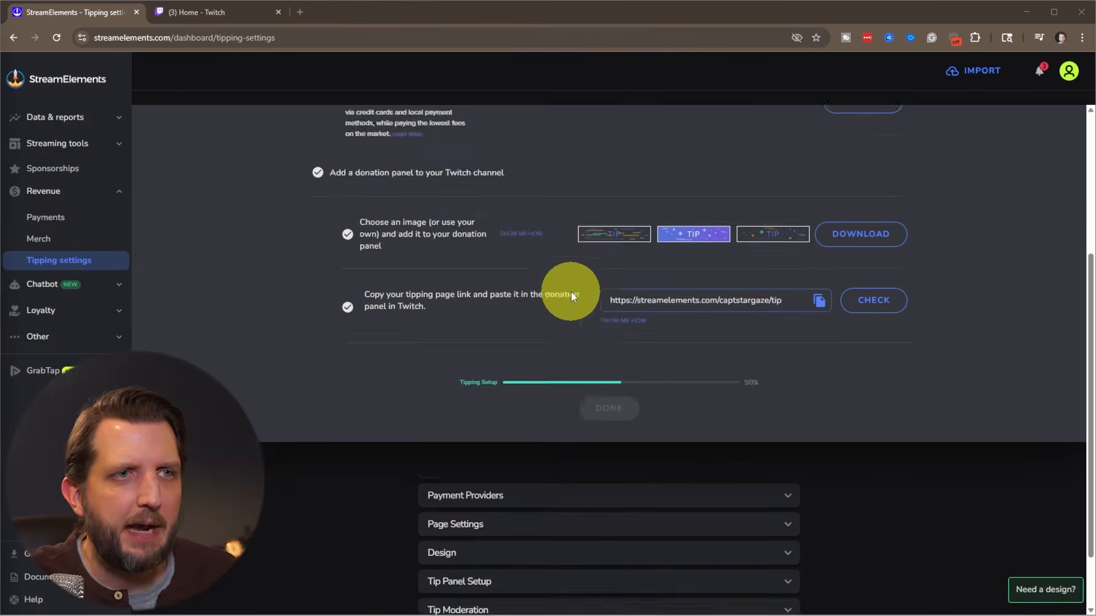
In the tipping page settings, set the minimum amount to 3, the maximum to 50 and the suggested amount to 5.
scroll(573, 295, "down", 2)
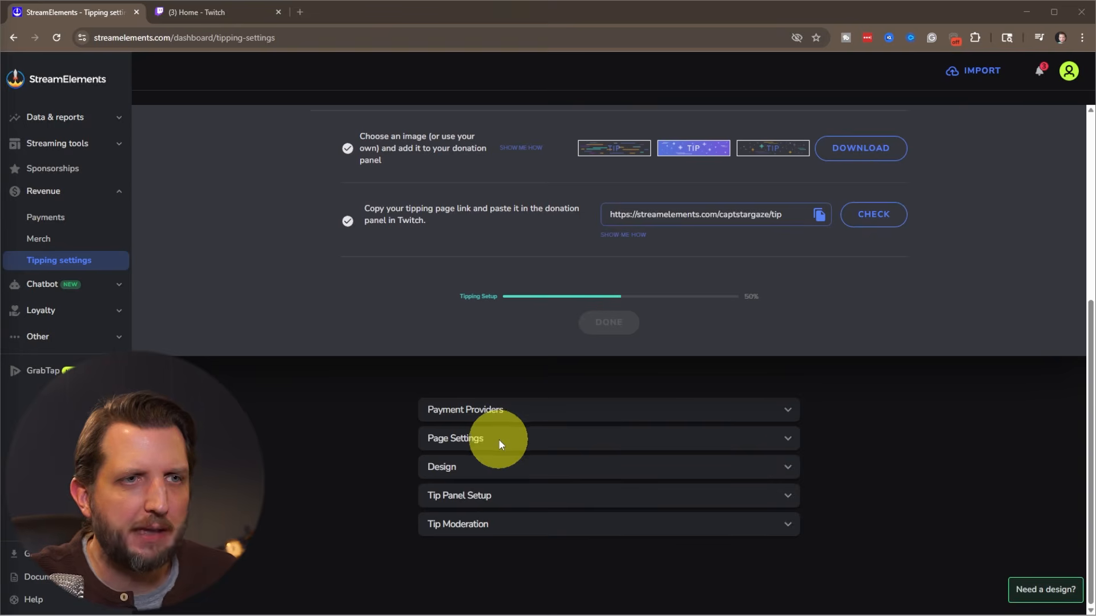
left_click(795, 443)
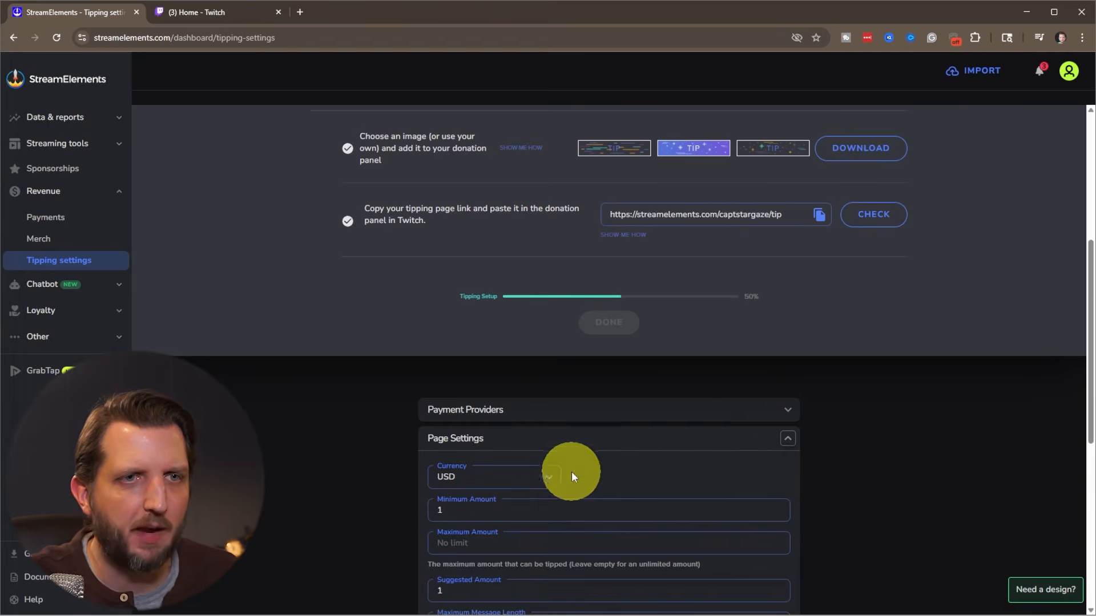
scroll(570, 471, "down", 2)
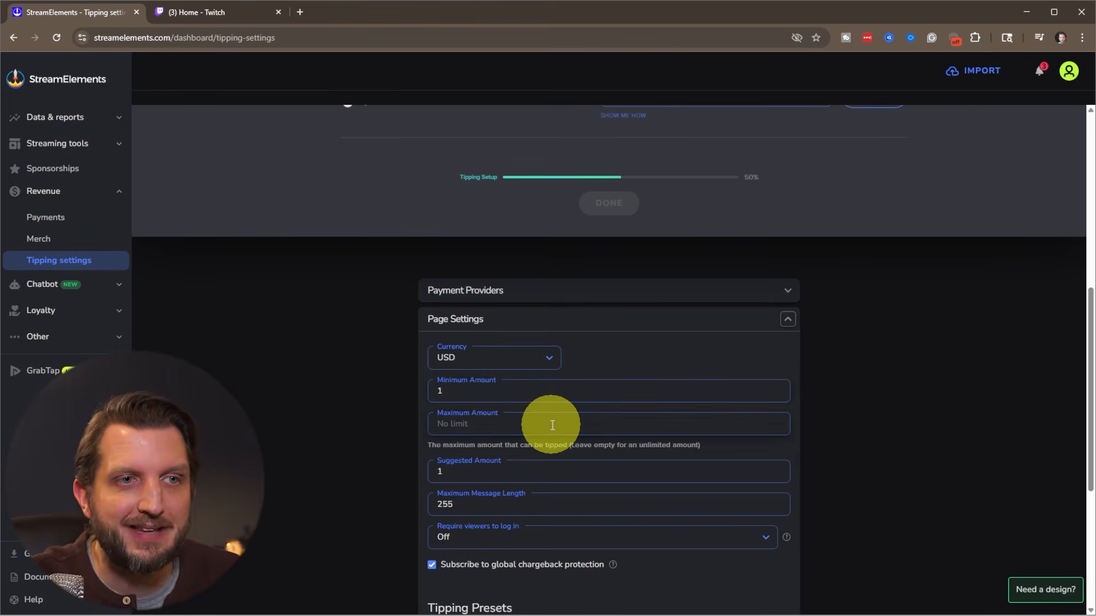
left_click(482, 394)
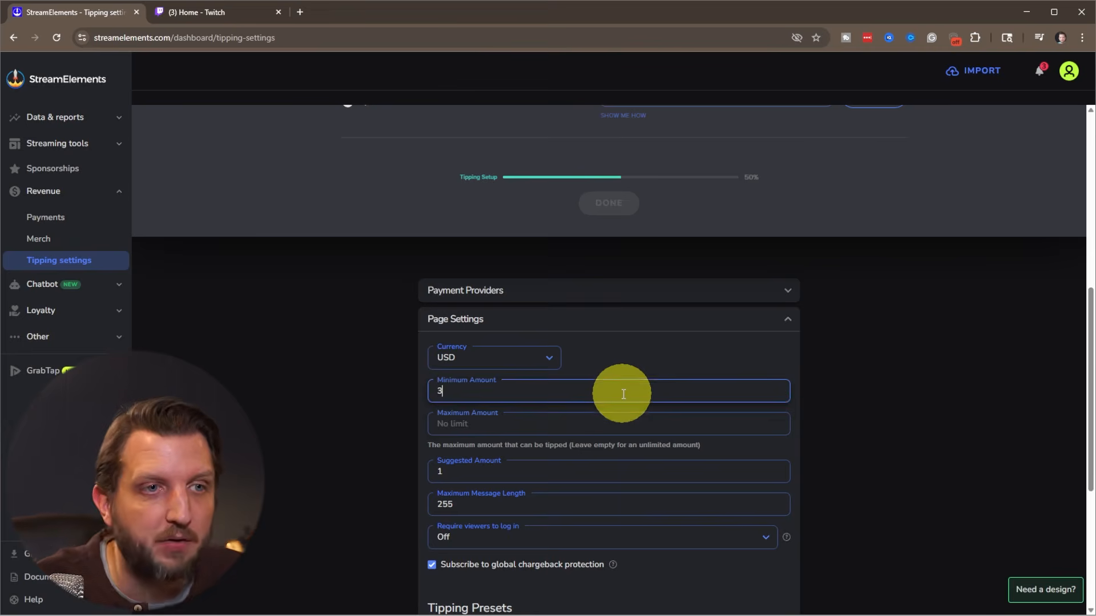
left_click(538, 424)
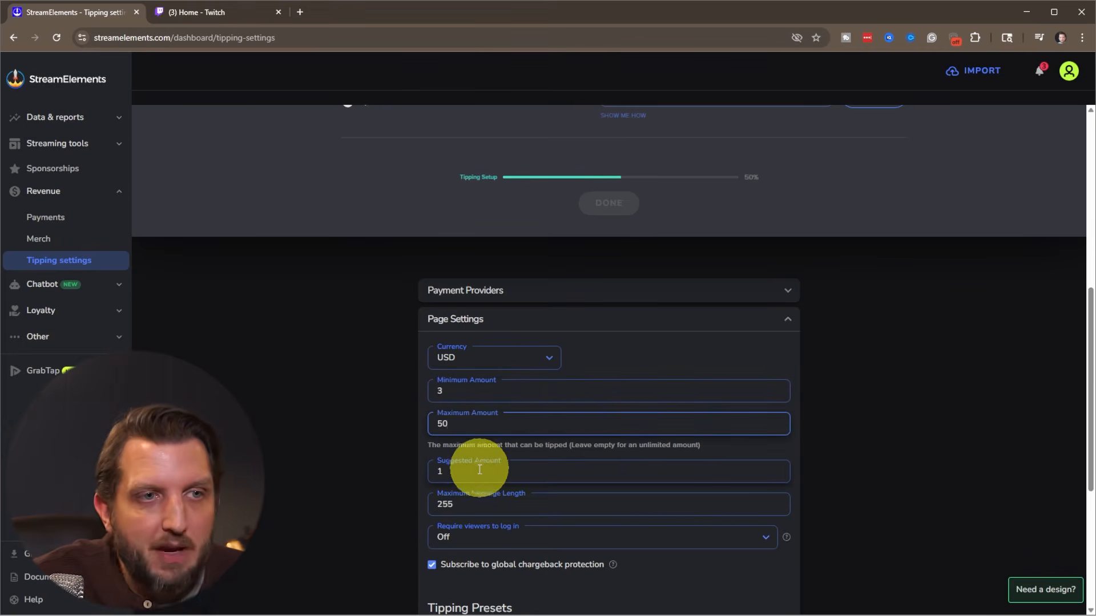
left_click(435, 472)
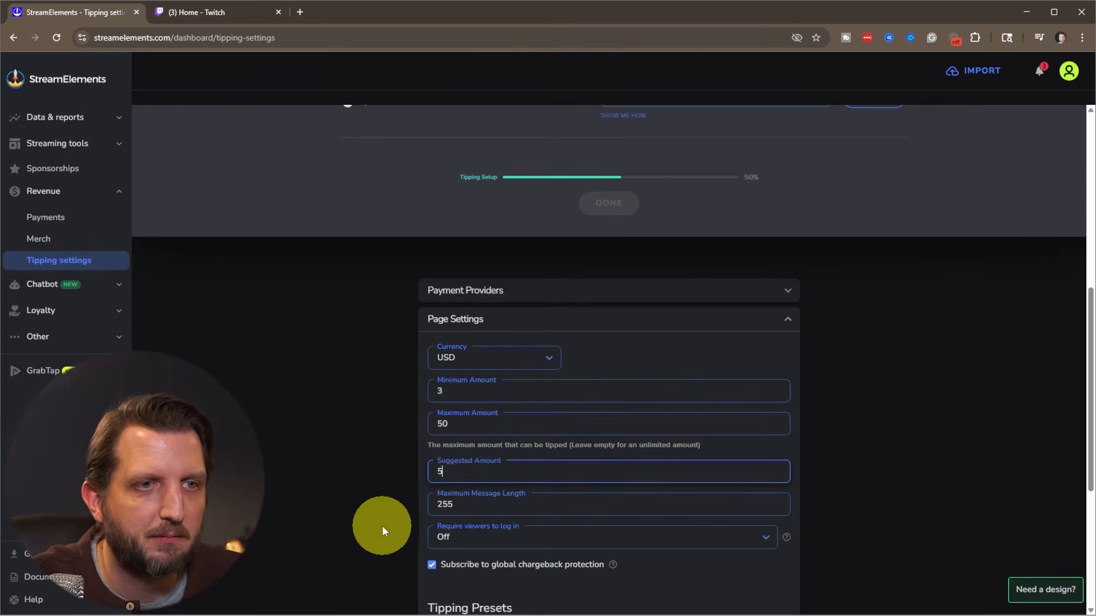
In the tipping page's design settings, enter "Thanks so Much" as the message to tippers.
scroll(382, 526, "down", 3)
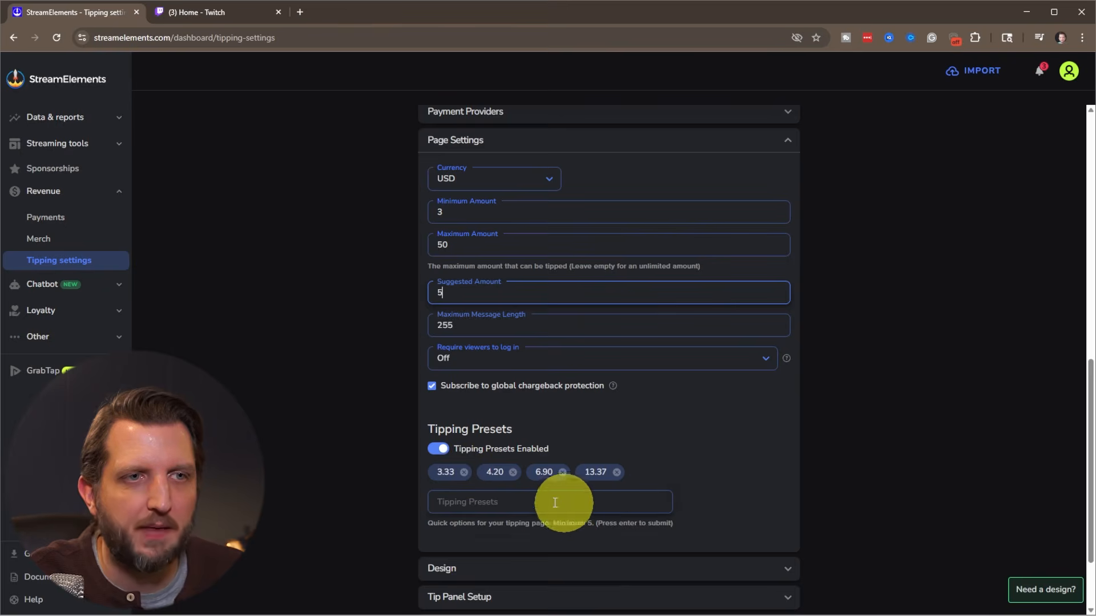
scroll(537, 491, "down", 2)
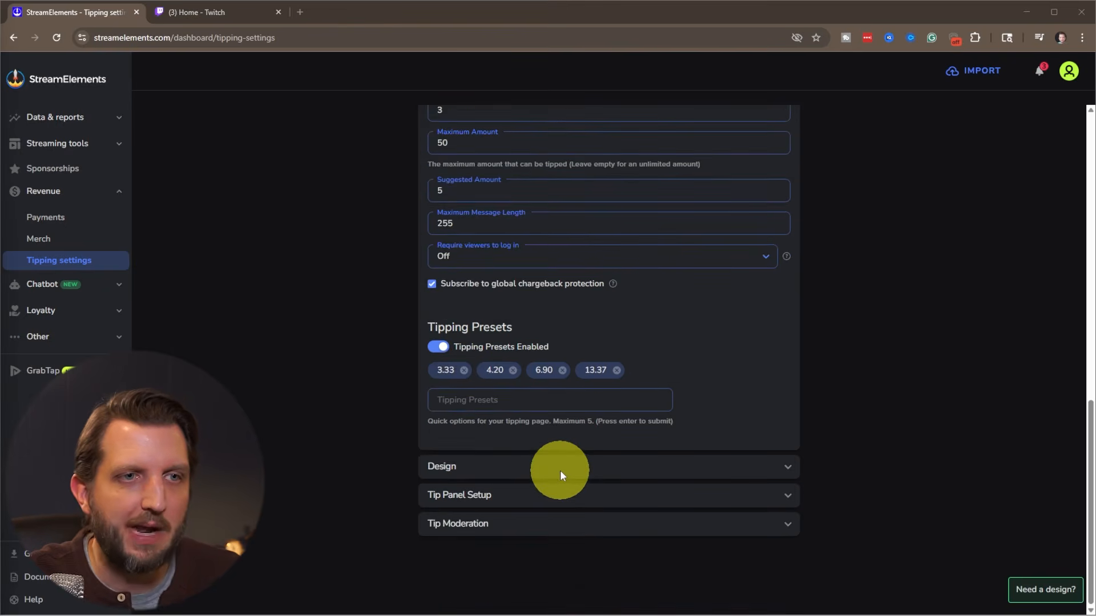
left_click(560, 469)
scroll(628, 463, "down", 3)
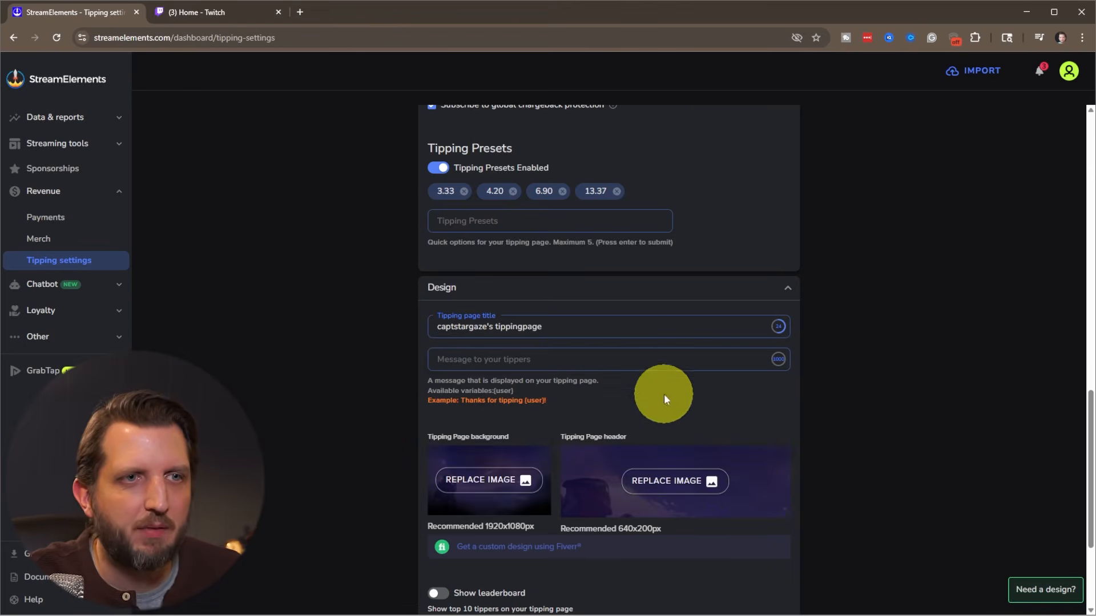
left_click(506, 359)
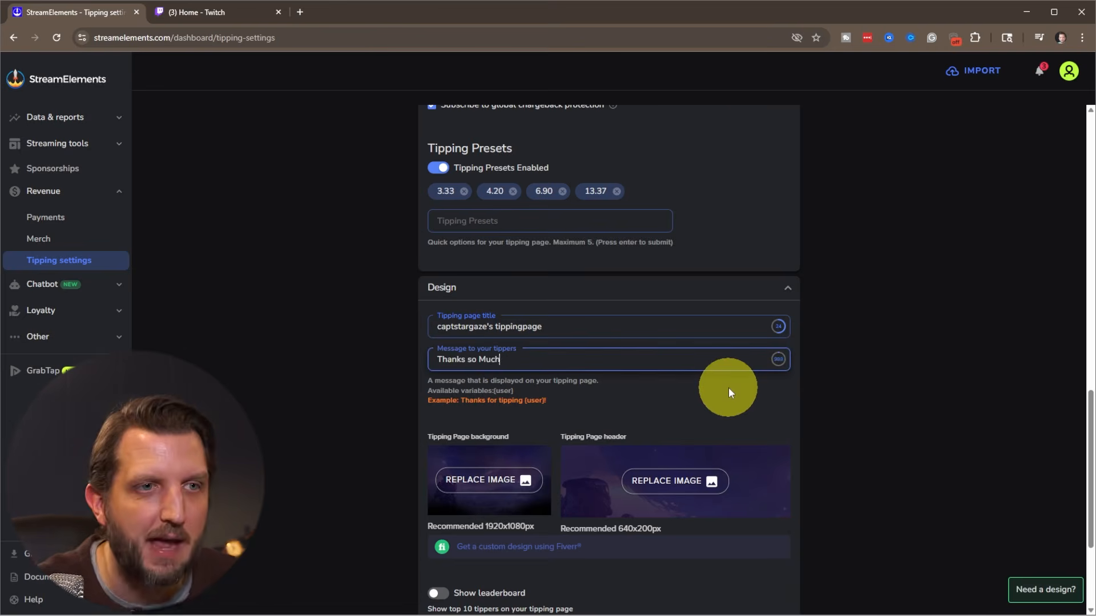
scroll(728, 387, "down", 1)
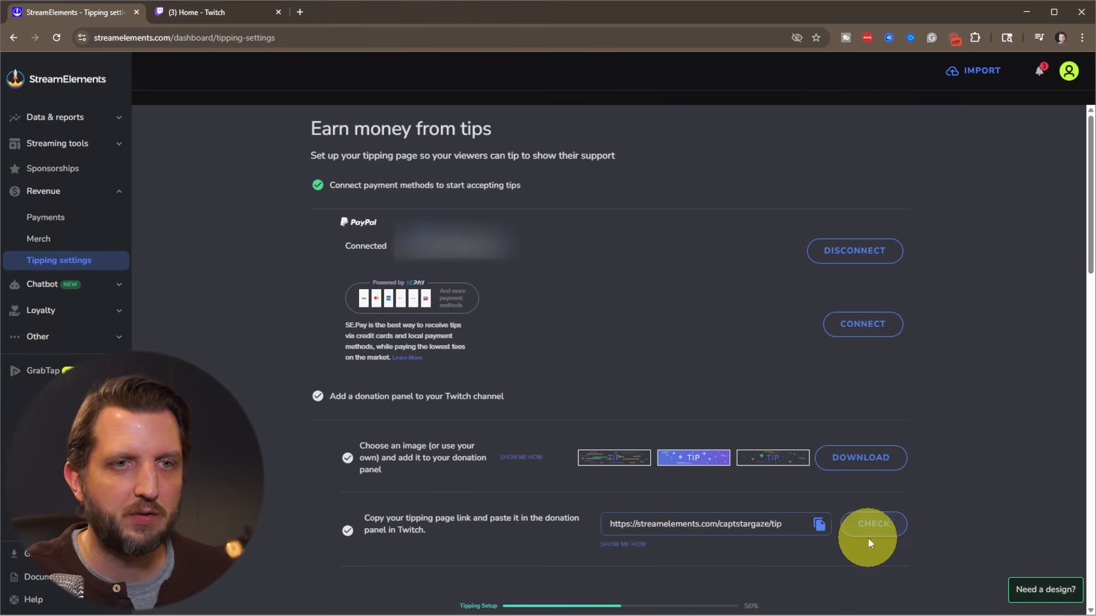
Copy the tipping page link and open it in a new browser tab.
left_click(818, 524)
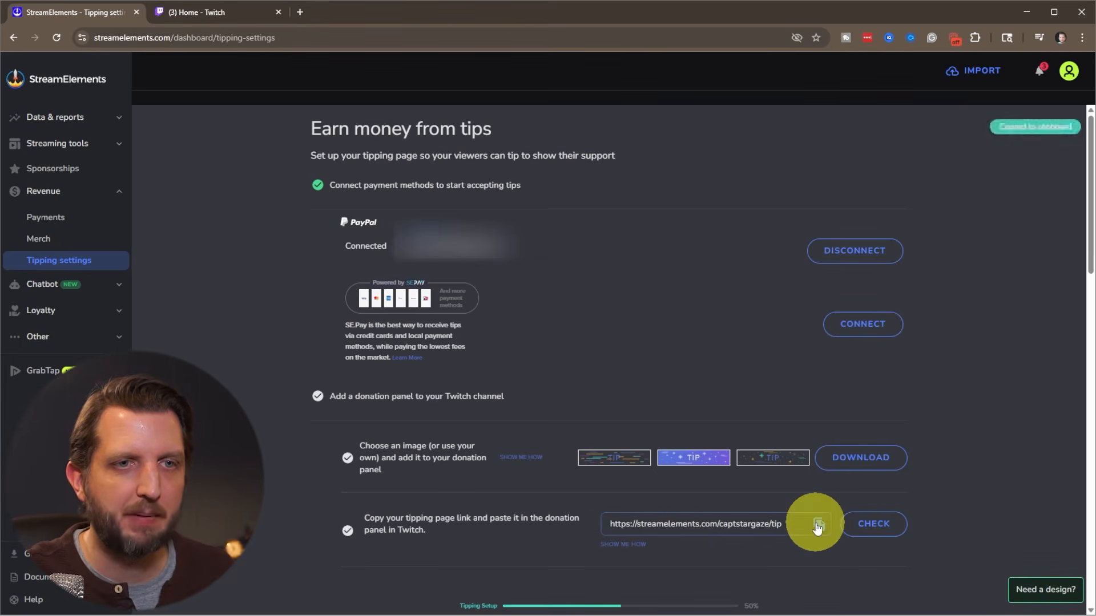
left_click(299, 12)
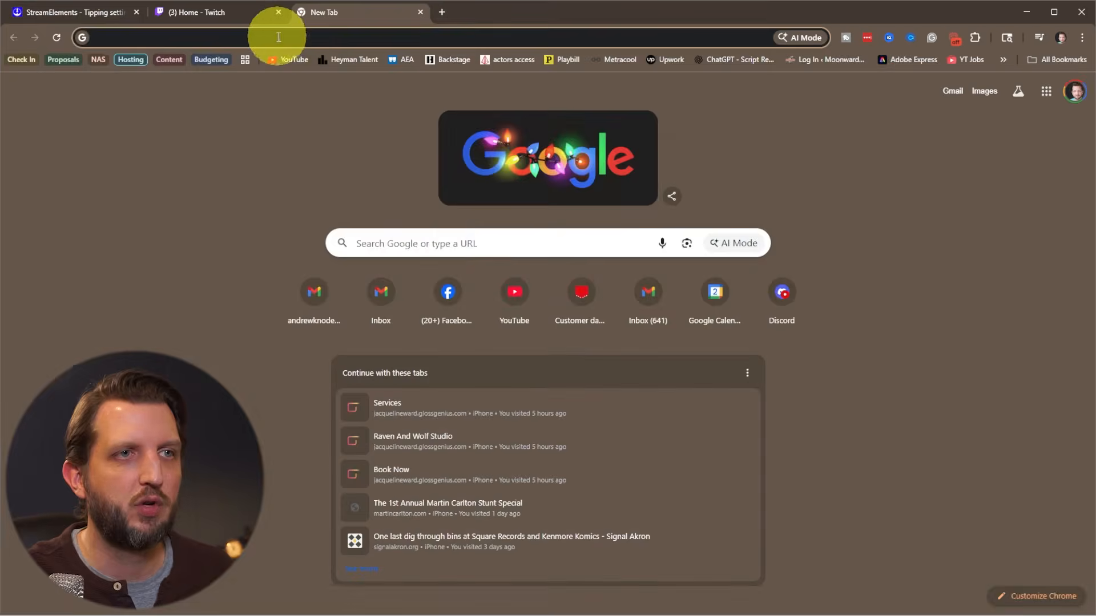
left_click(273, 37)
key("ctrl+v")
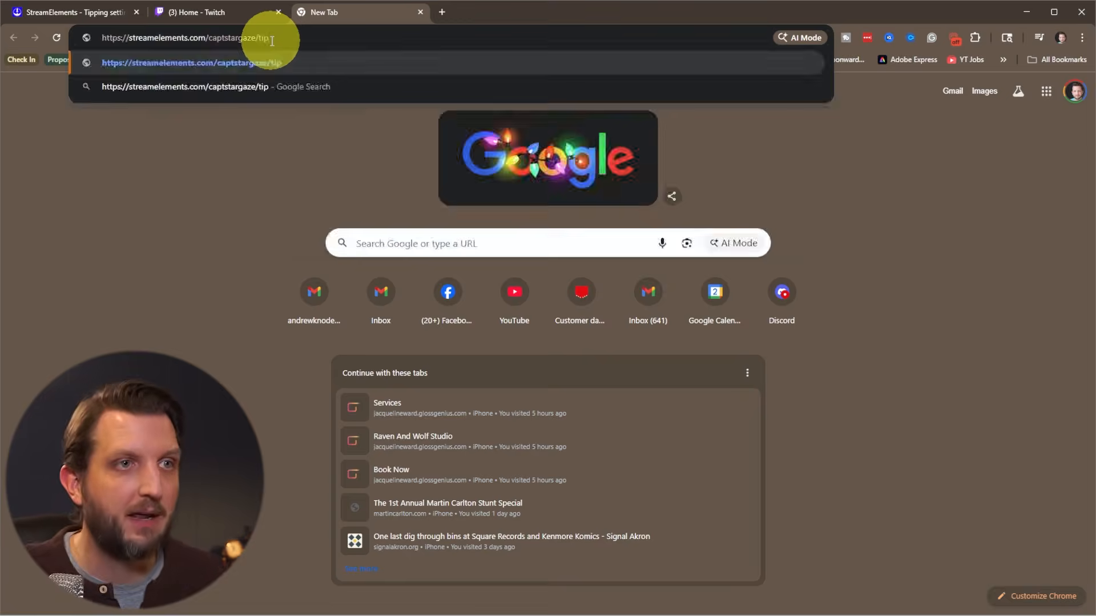
key("Return")
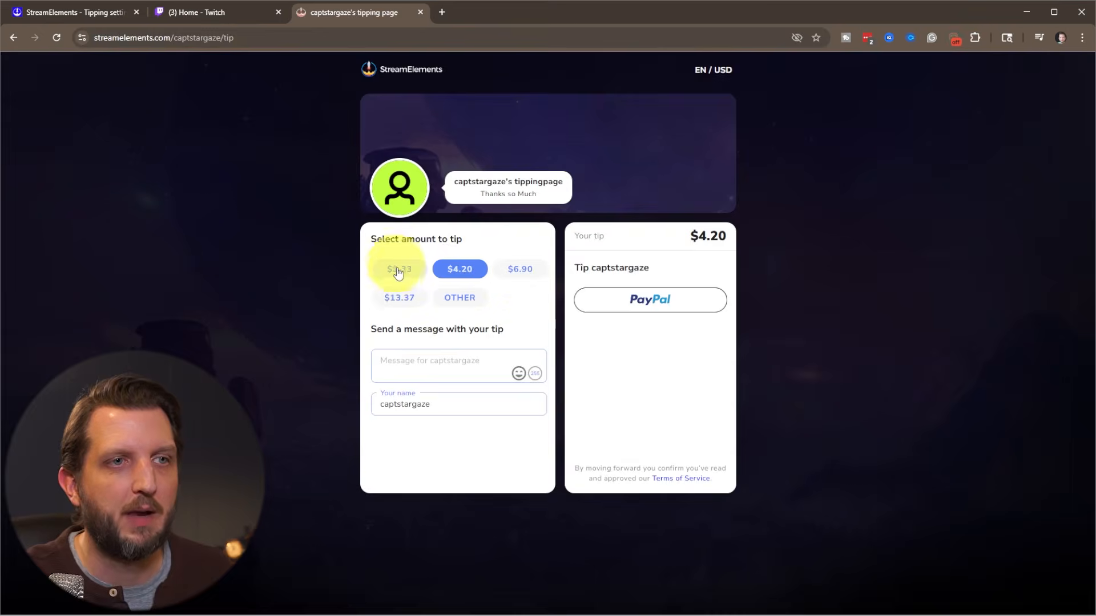
Try the preset tip amounts $3.33, $13.37 and $6.90 on the tipping page.
left_click(400, 269)
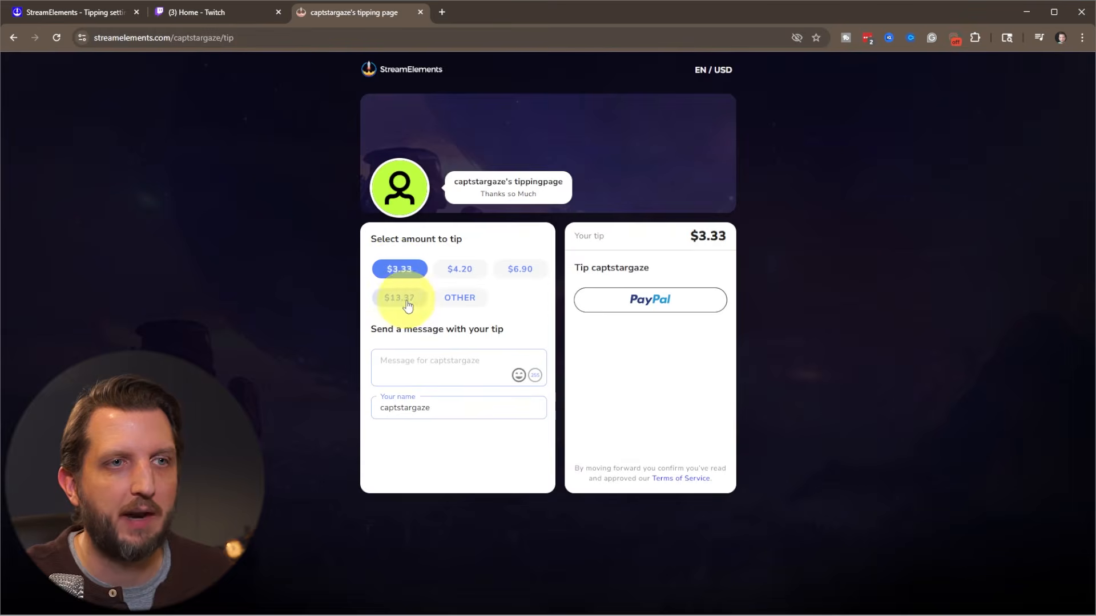
left_click(406, 302)
left_click(510, 271)
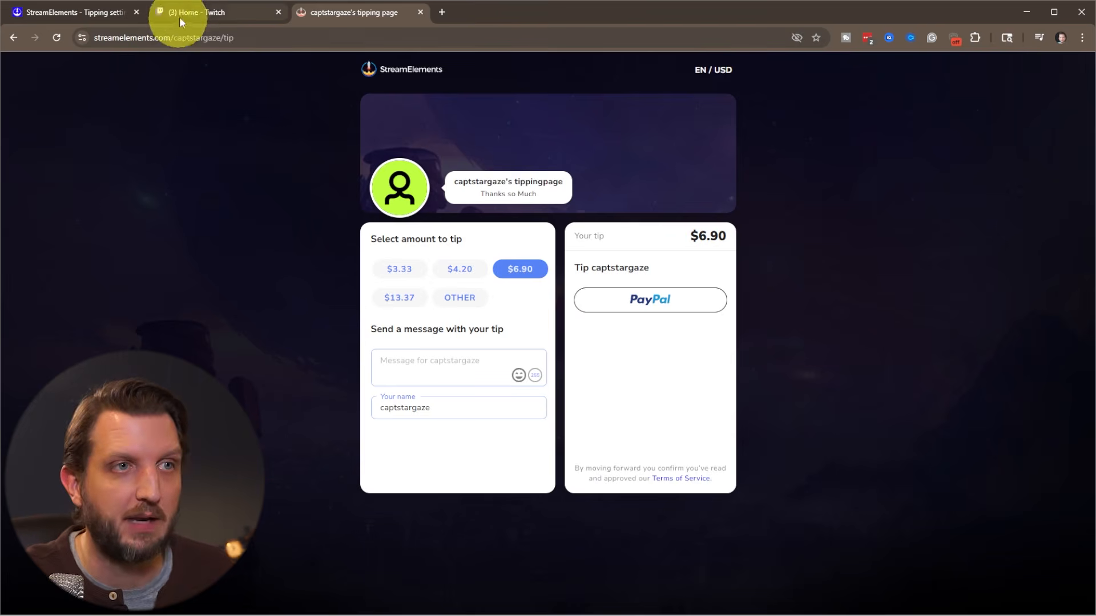
Switch to Twitch, open the About section of the own channel and enable panel editing.
left_click(213, 15)
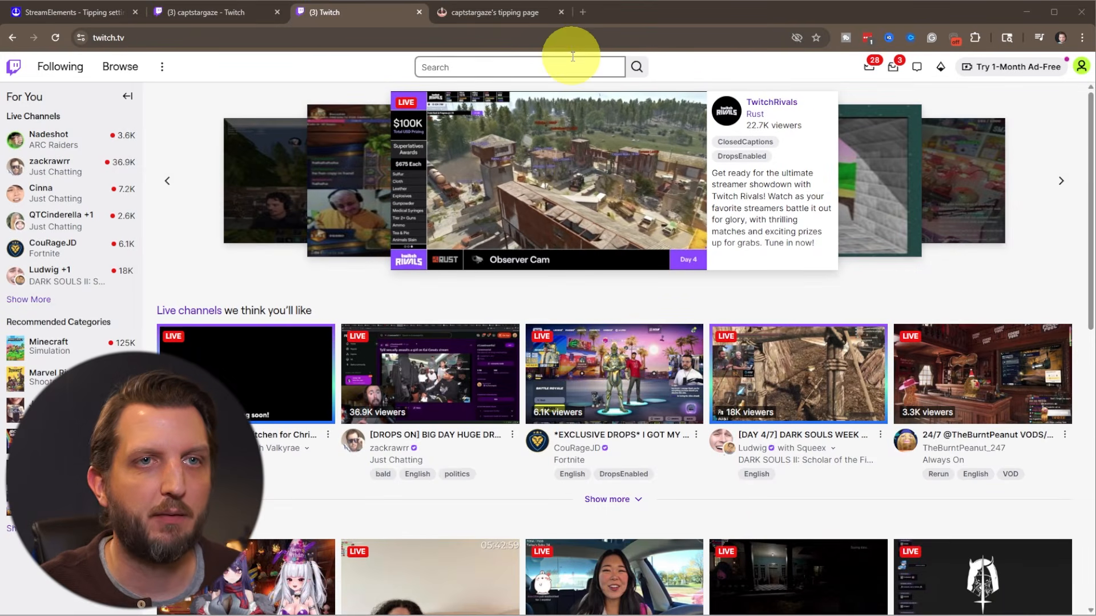
left_click(1082, 67)
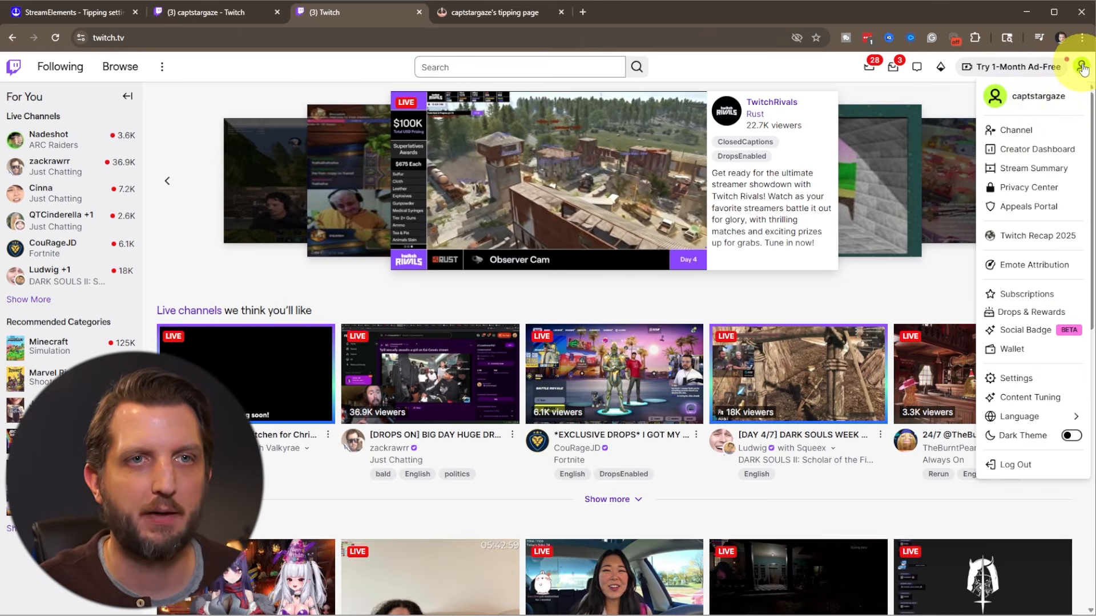
left_click(1016, 130)
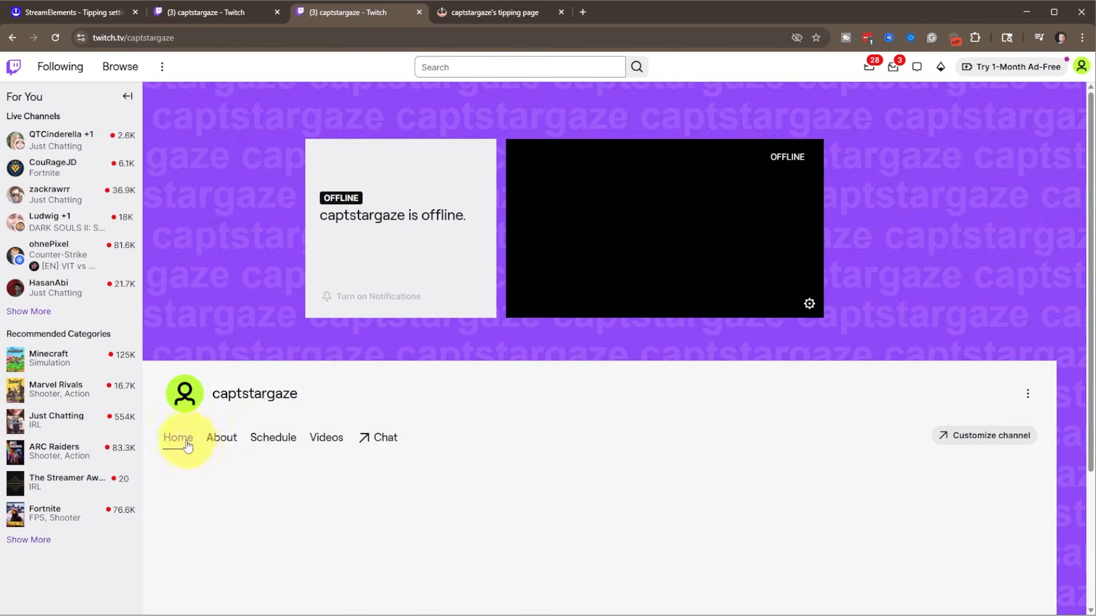
left_click(220, 445)
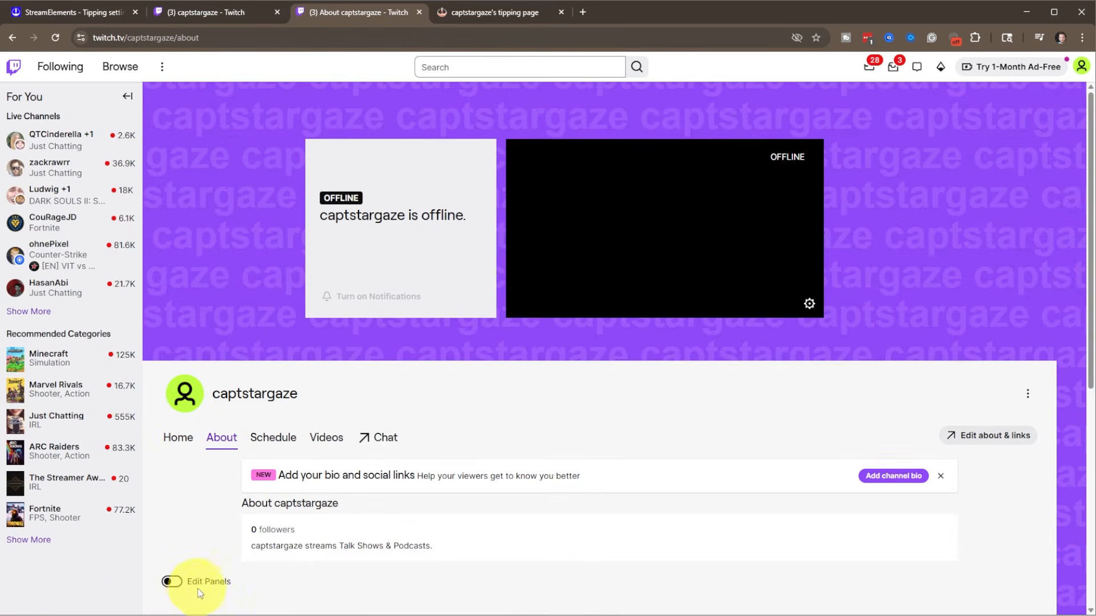
left_click(171, 583)
Add a text or image panel to the channel and set its image link to the copied tipping page URL.
scroll(358, 549, "down", 8)
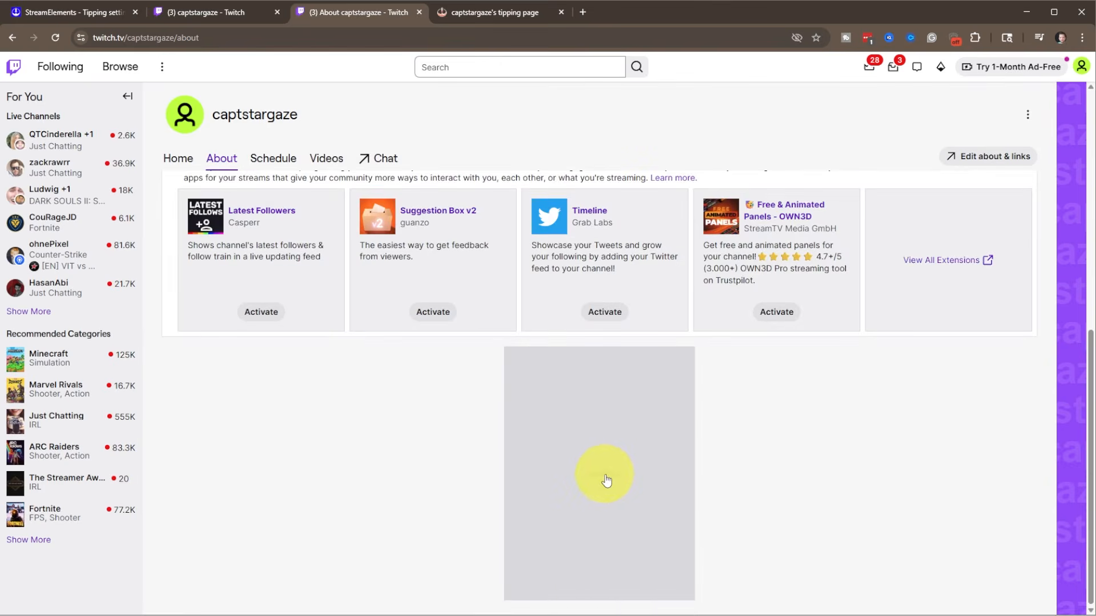
left_click(601, 480)
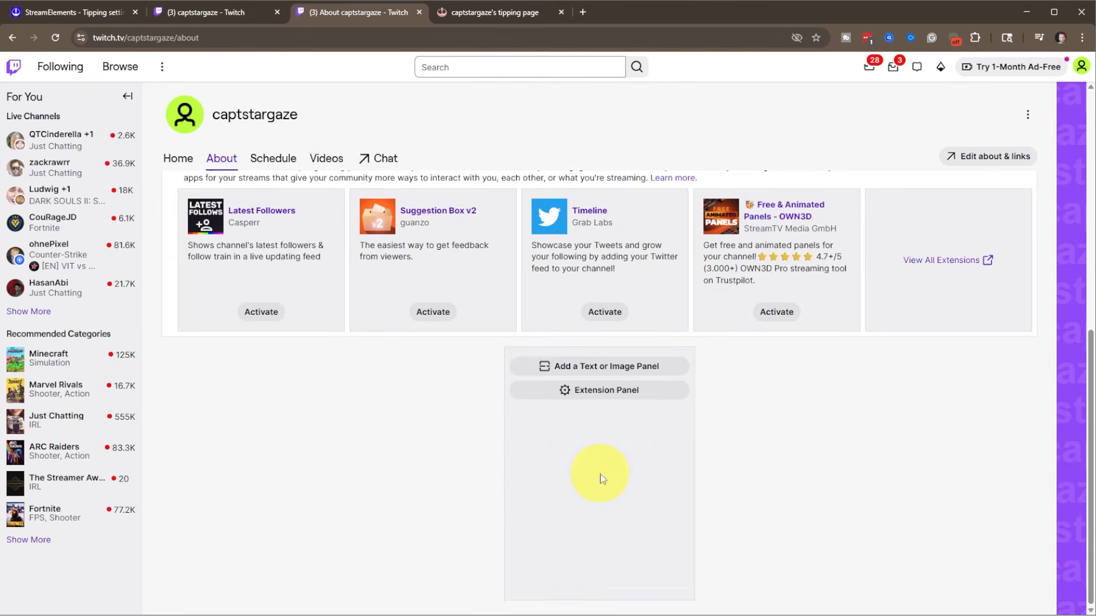
left_click(601, 367)
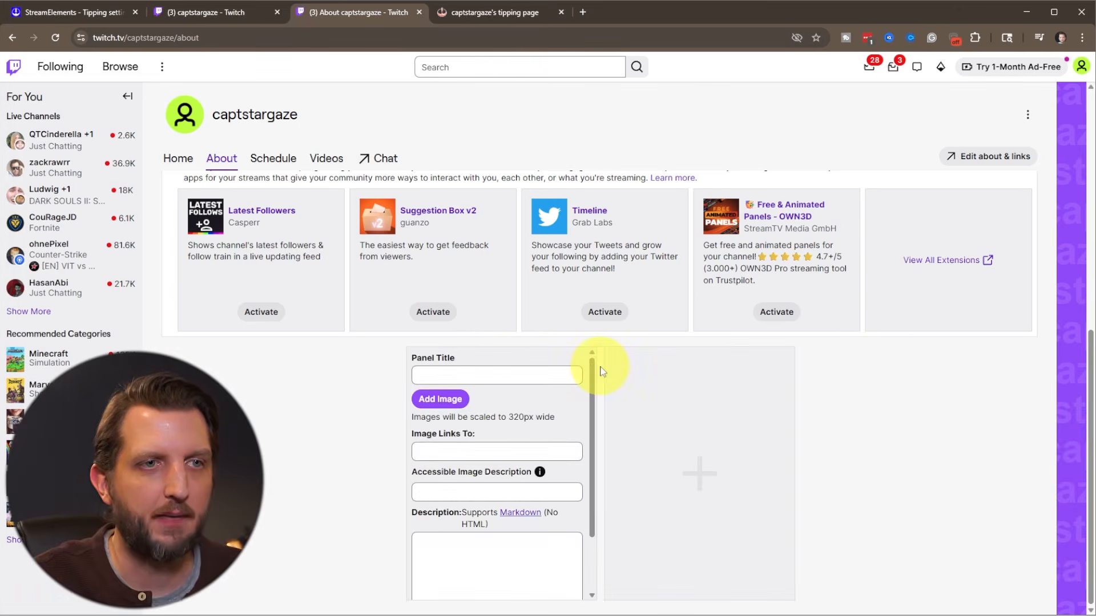
left_click(469, 453)
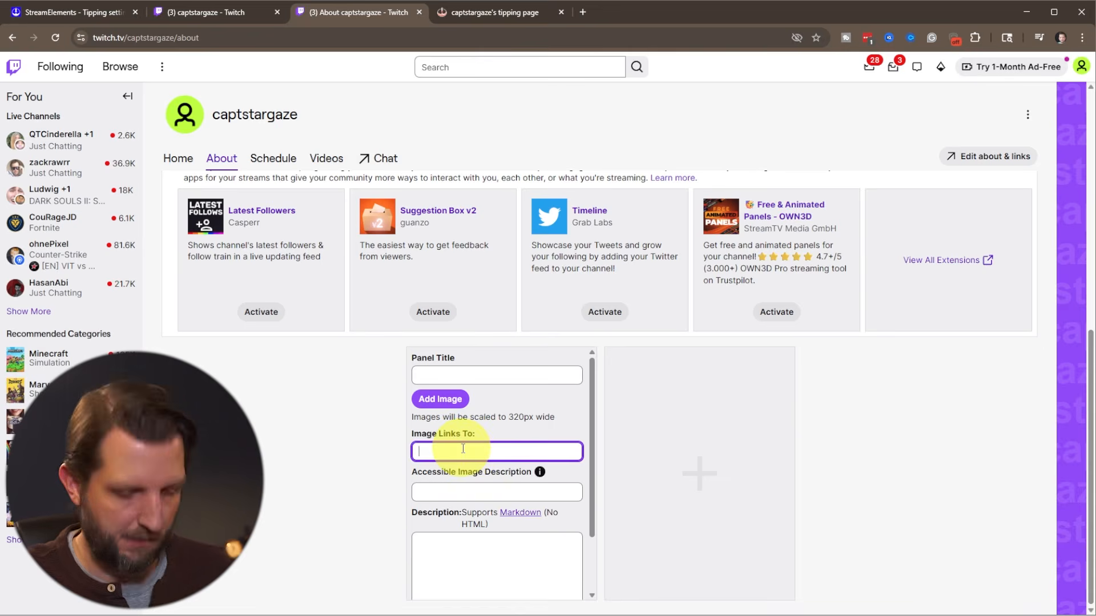
key("ctrl+v")
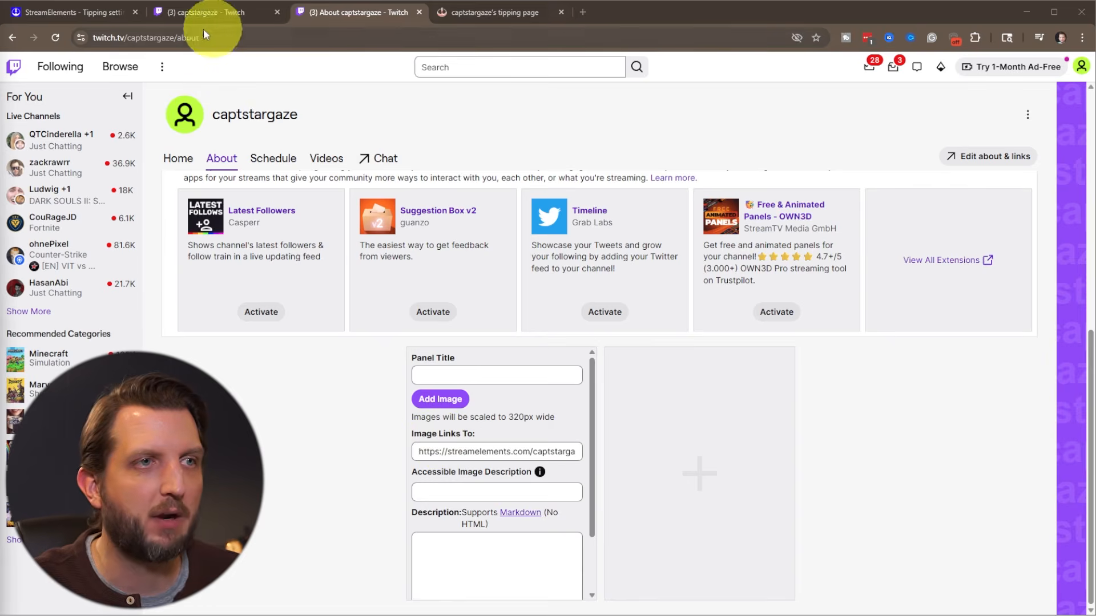
Return to the StreamElements tipping settings and choose the purple TIP image for the donation panel.
left_click(58, 12)
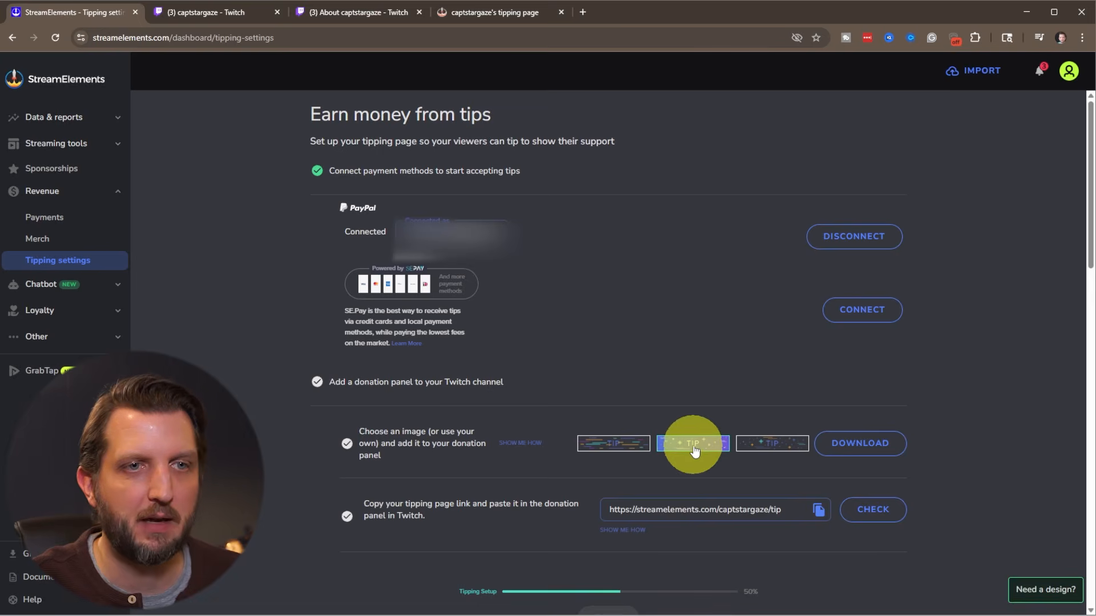
left_click(694, 451)
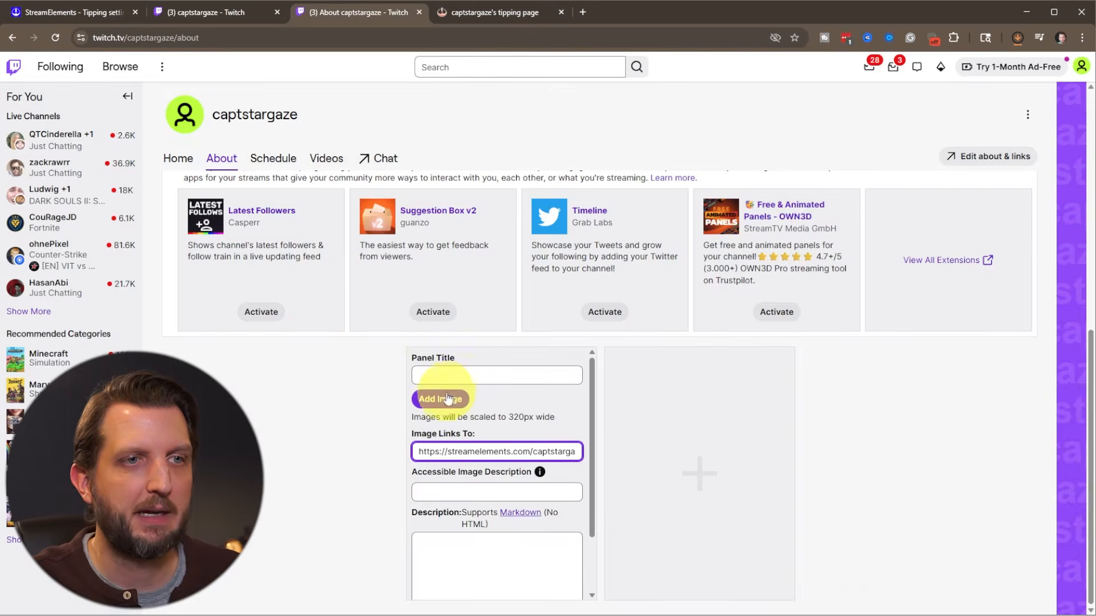
Add the downloaded purple TIP image to the new Twitch panel, title the panel "Donations" and submit it.
left_click(447, 400)
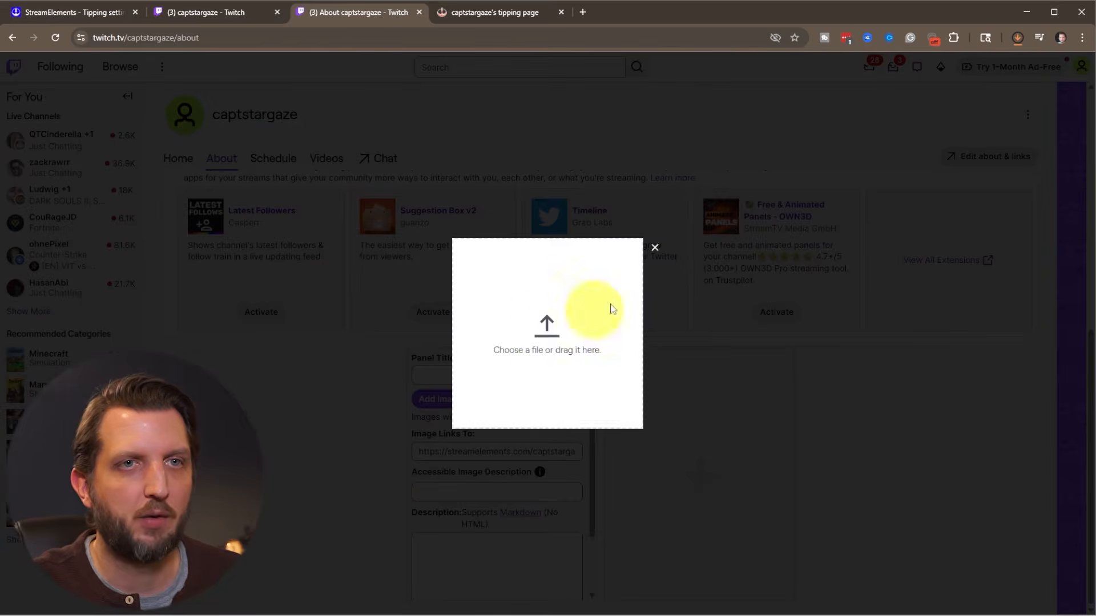
left_click(1014, 39)
left_click_drag(951, 65, 548, 334)
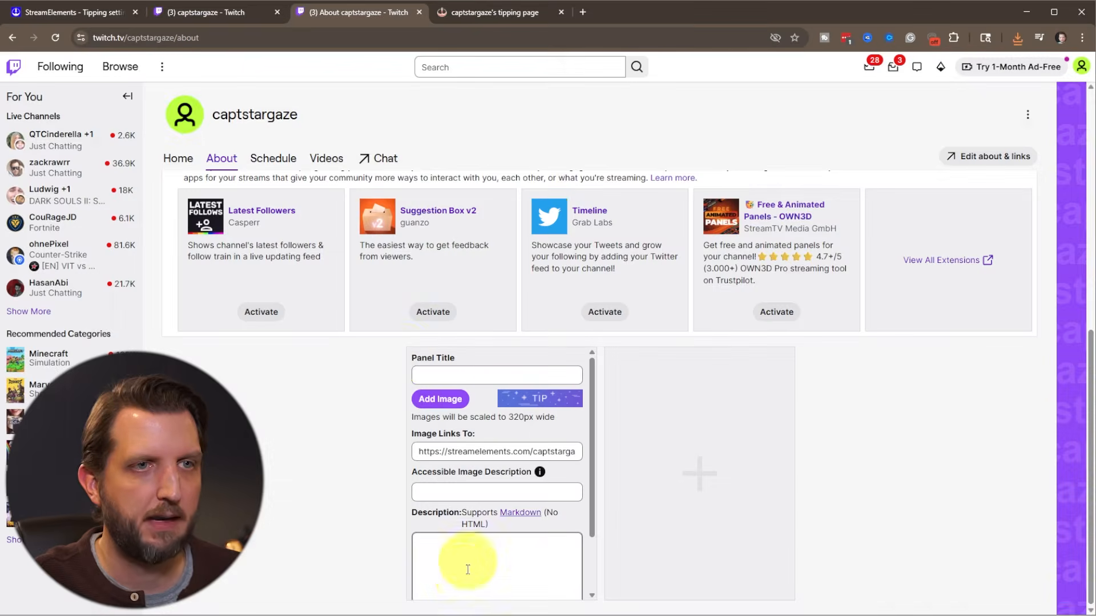
left_click(440, 372)
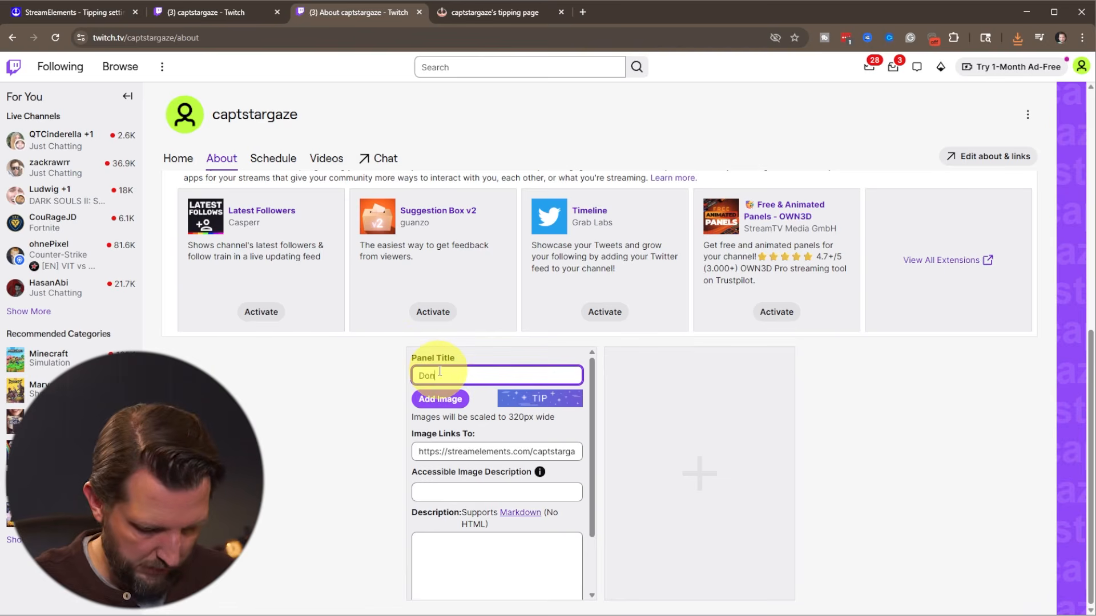
scroll(500, 497, "down", 2)
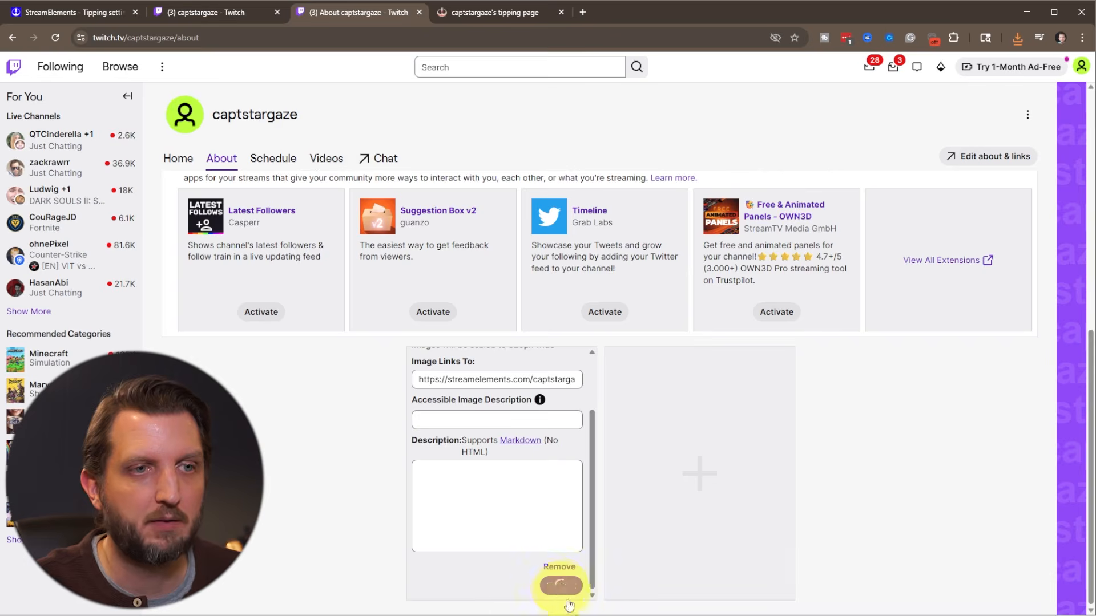
Turn off panel editing and test the Donations panel by following its TIP image link to the tipping page.
scroll(208, 362, "up", 4)
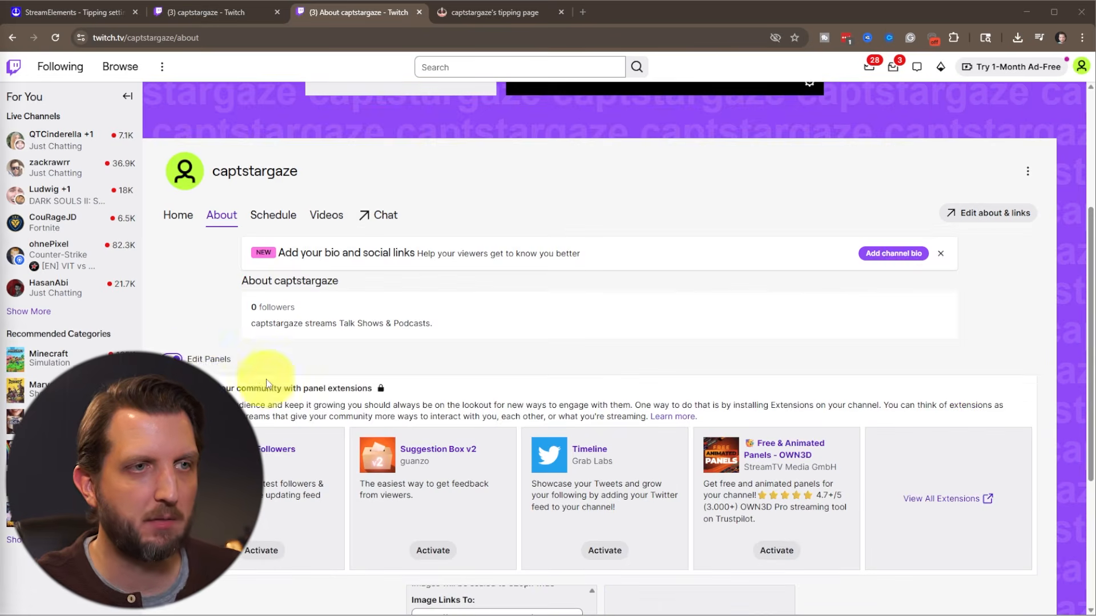
left_click(173, 358)
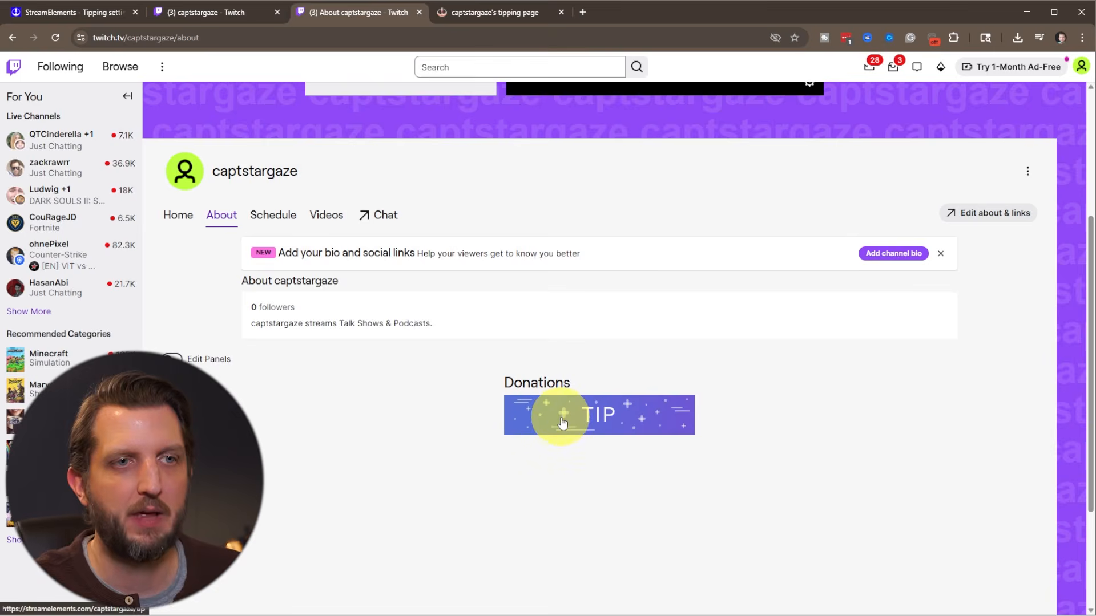
left_click(548, 425)
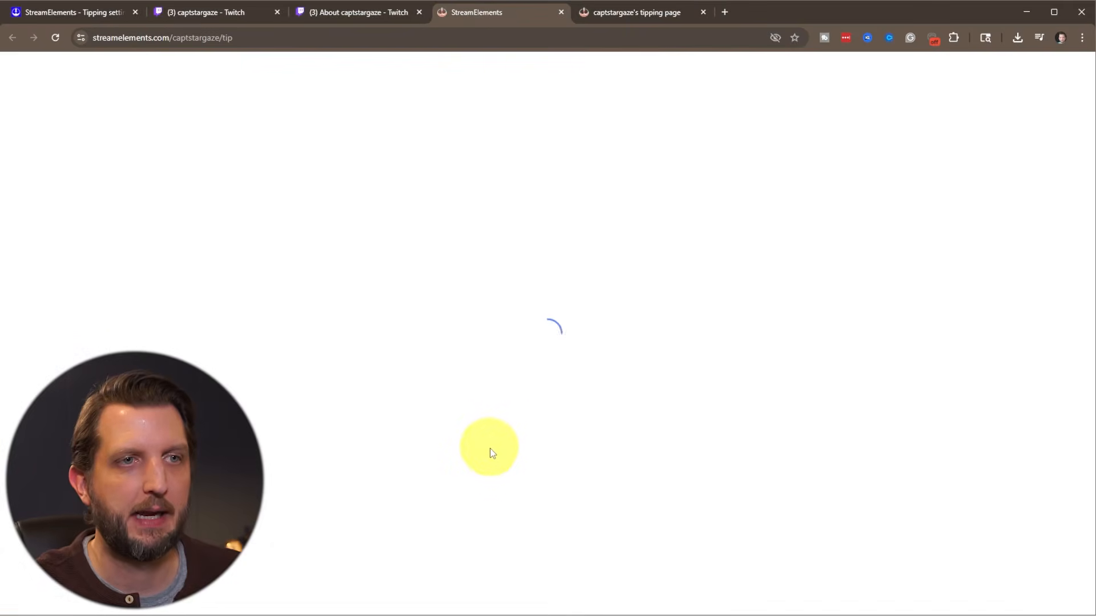